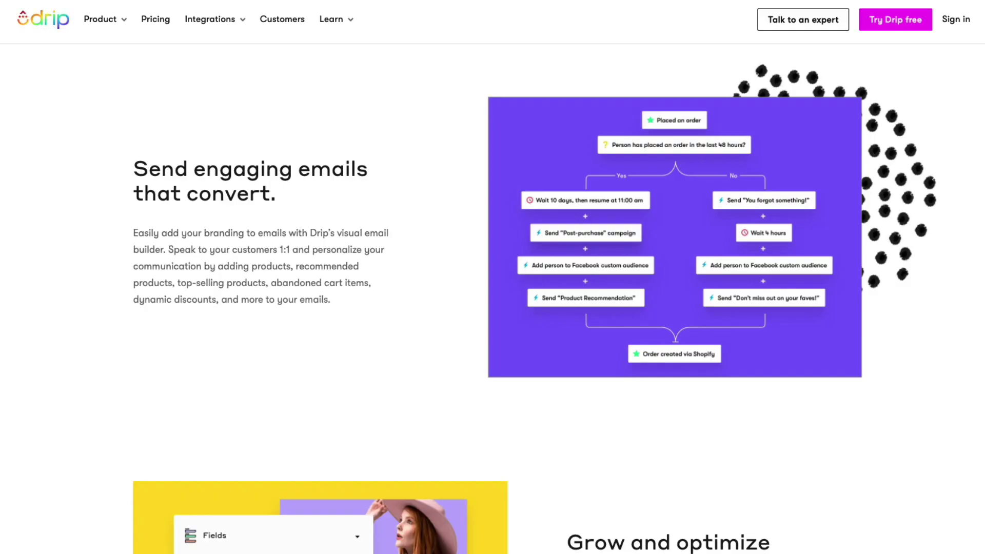
scroll(493, 297, "down", 2)
scroll(492, 298, "down", 1)
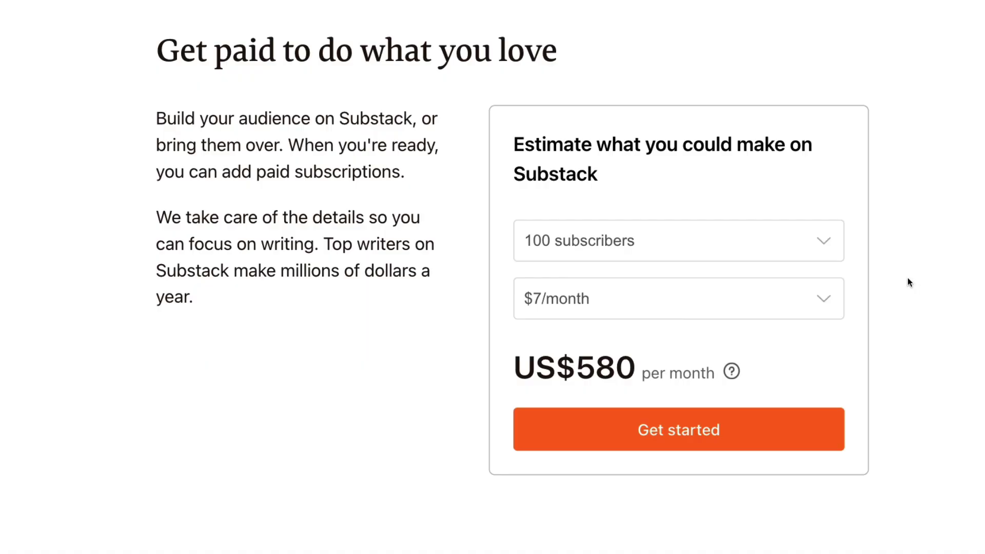
Step: Set Substack's earnings estimate to 200 subscribers
left_click(736, 238)
left_click(689, 258)
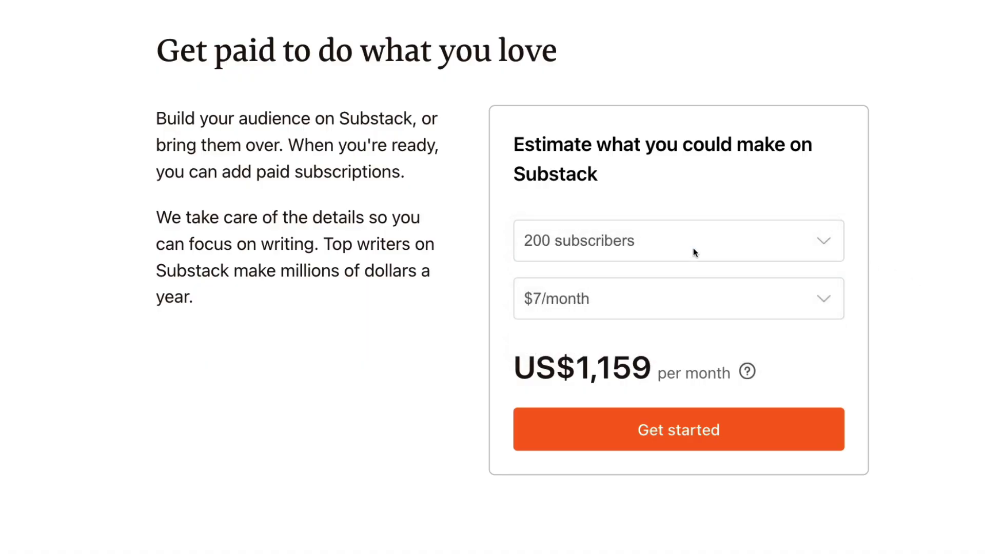
left_click(694, 248)
key("Escape")
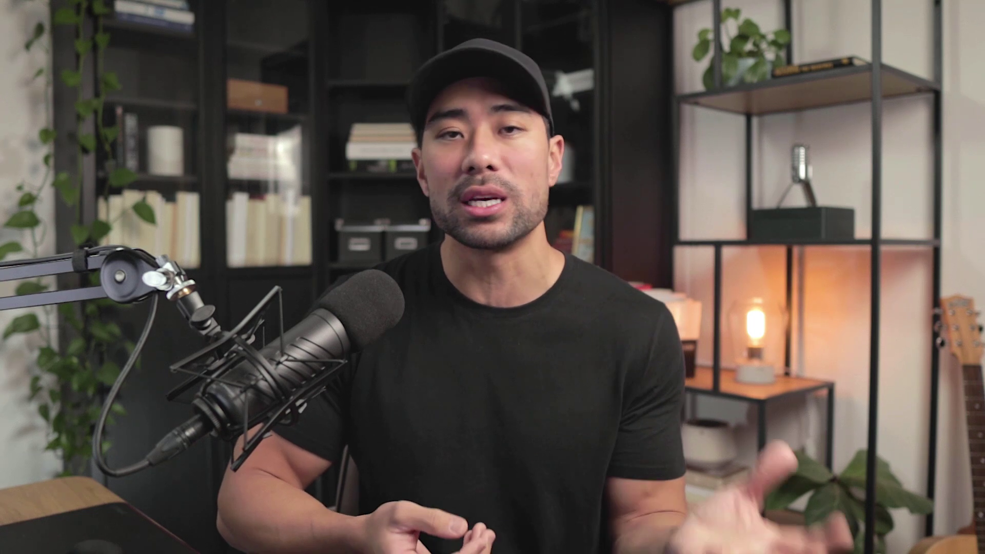
Step: Enter "Issue #1 - My Newsletter" as the subject line of the Mailchimp campaign
type("Issue #1 - ")
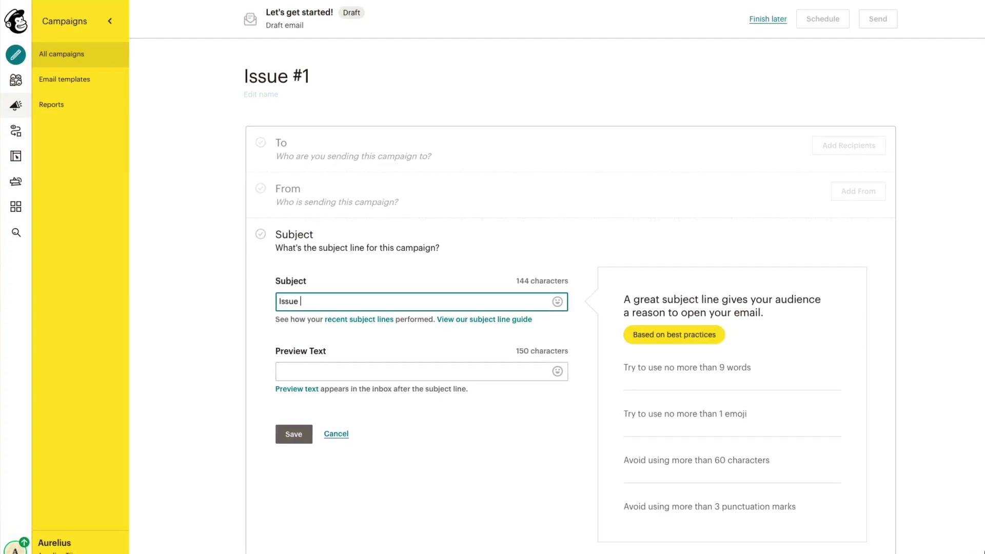
type("My Newslett")
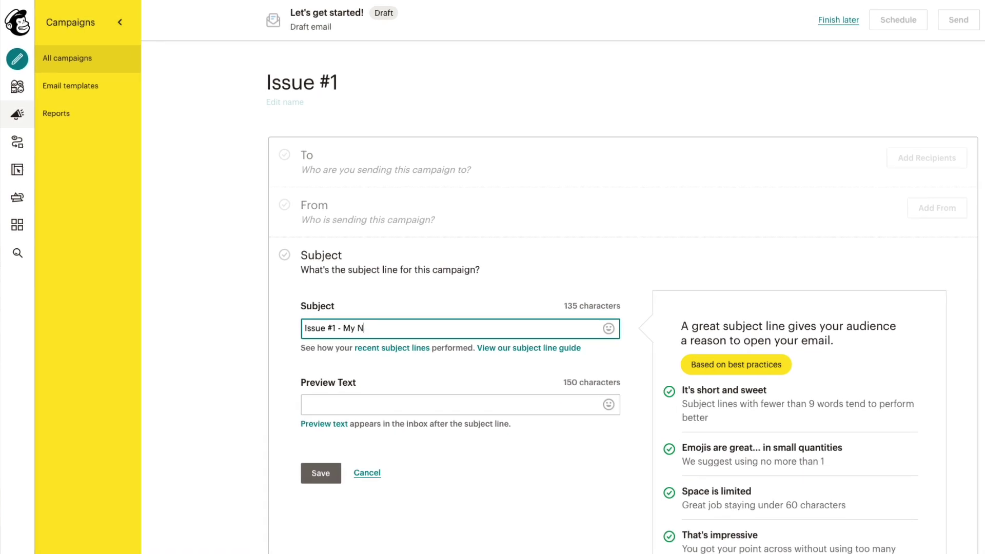
type("er")
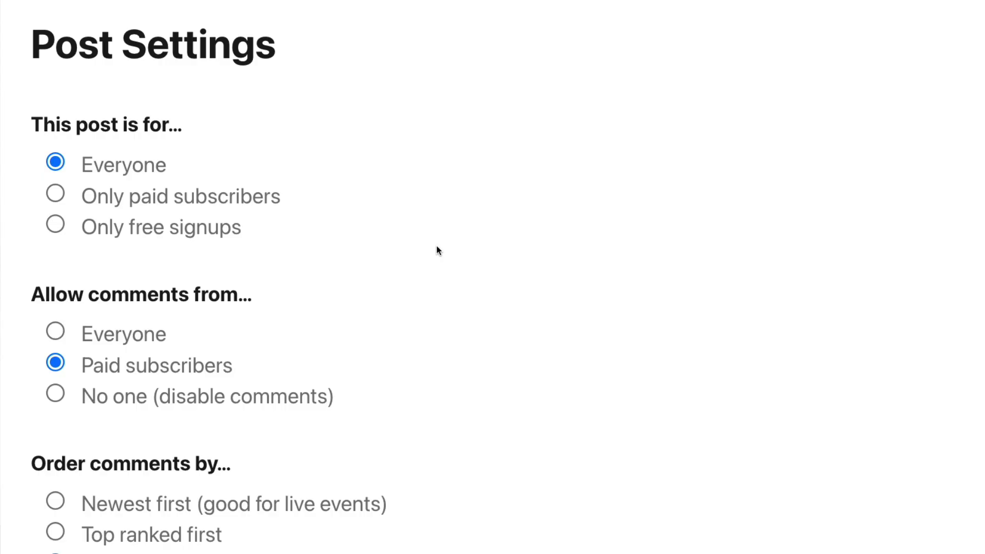
Step: Restrict the Substack post to only paid subscribers in its post settings
left_click(225, 200)
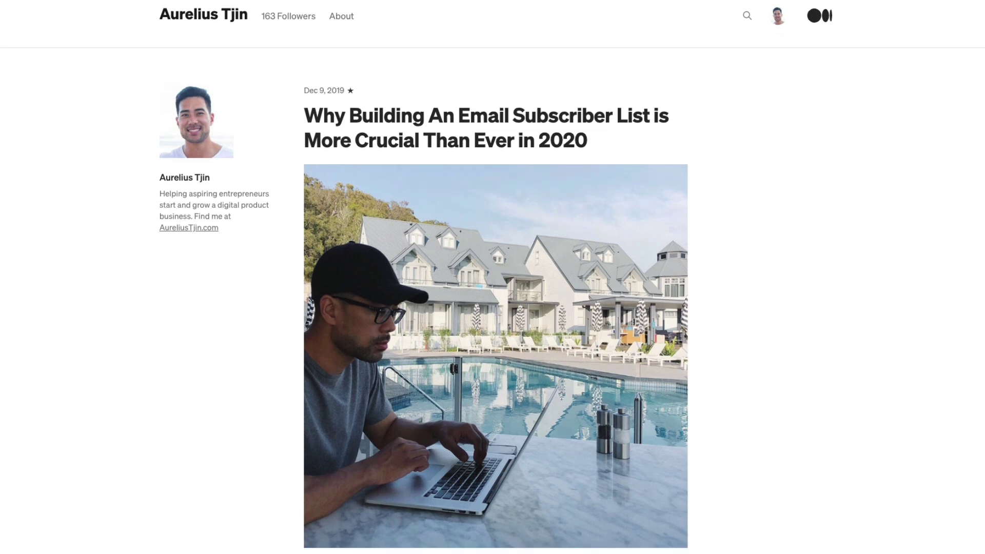
Step: Examine the Medium blog articles and the Substack newsletter post "How to do YouTube keyword research" for their layout and content
scroll(493, 277, "down", 5)
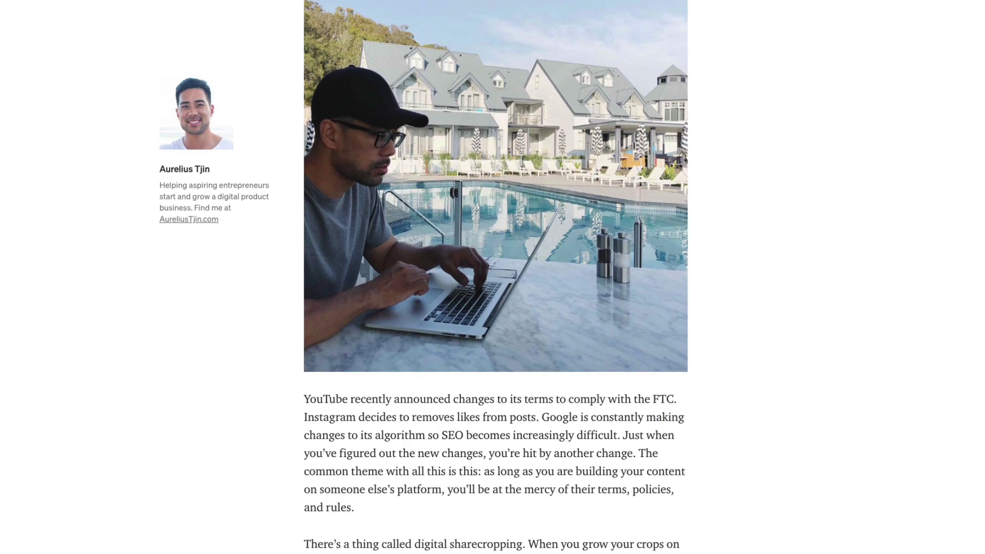
scroll(493, 277, "down", 13)
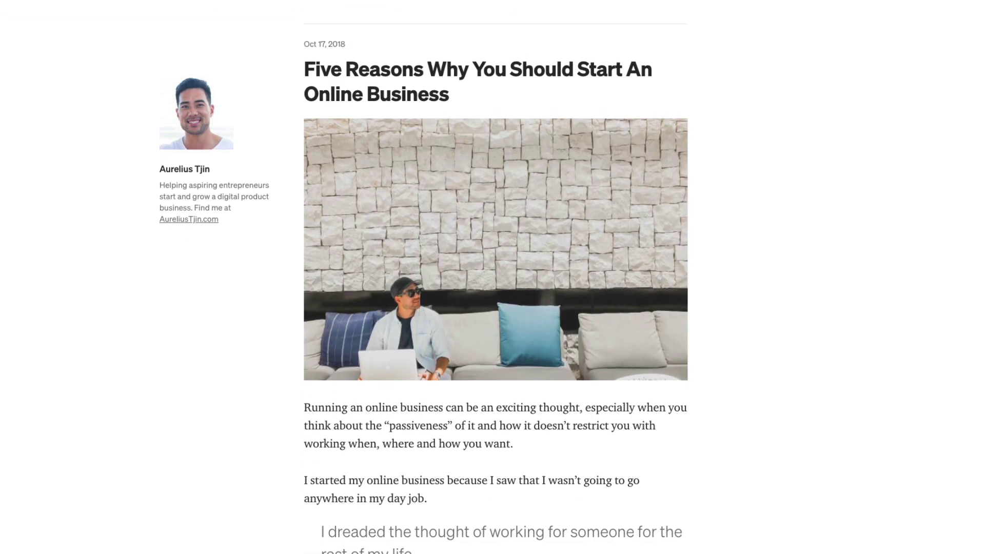
scroll(492, 278, "down", 2)
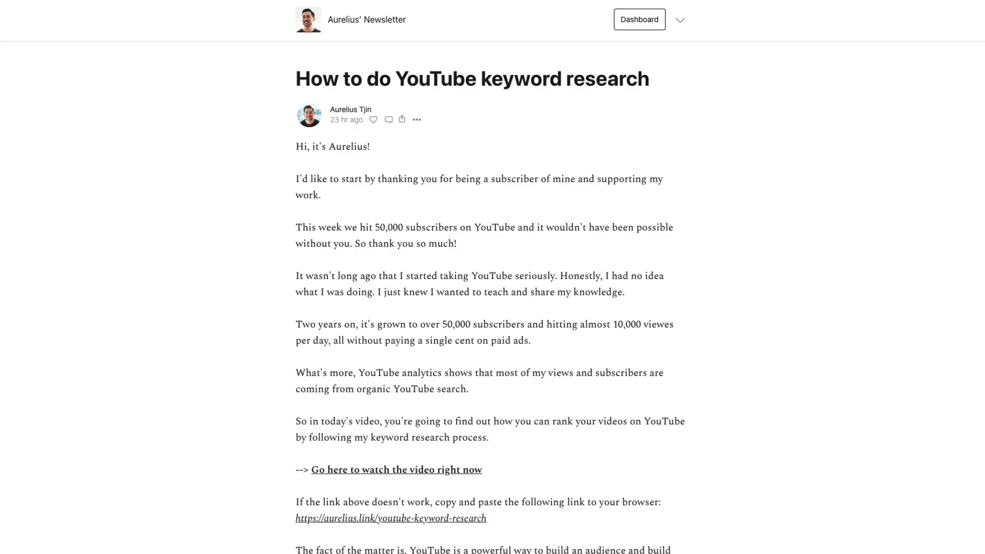
scroll(493, 277, "down", 3)
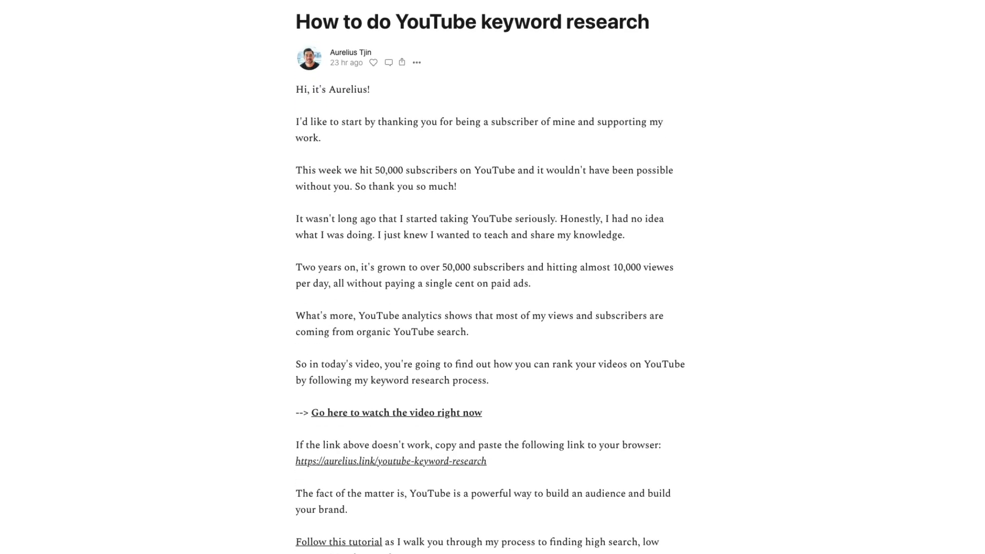
scroll(492, 277, "down", 3)
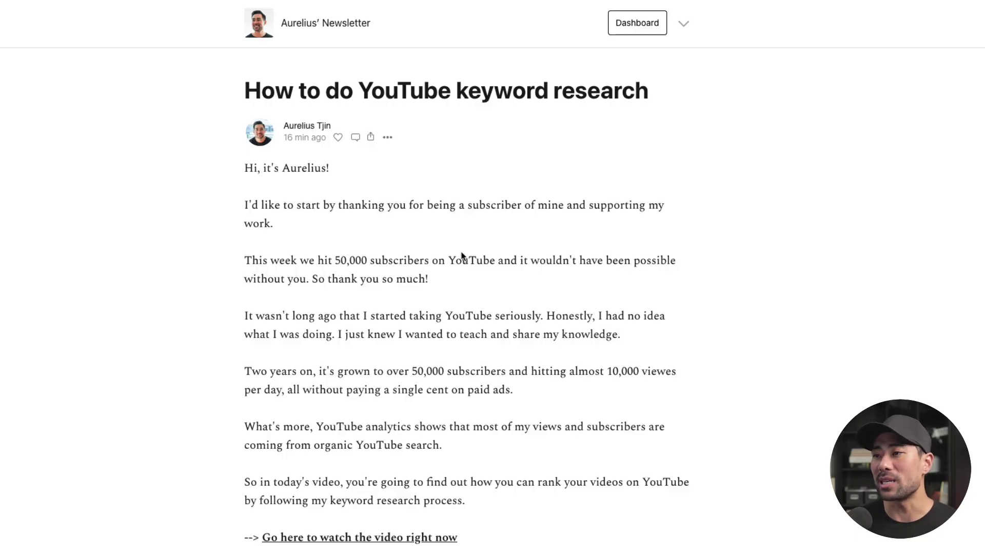
scroll(805, 386, "down", 3)
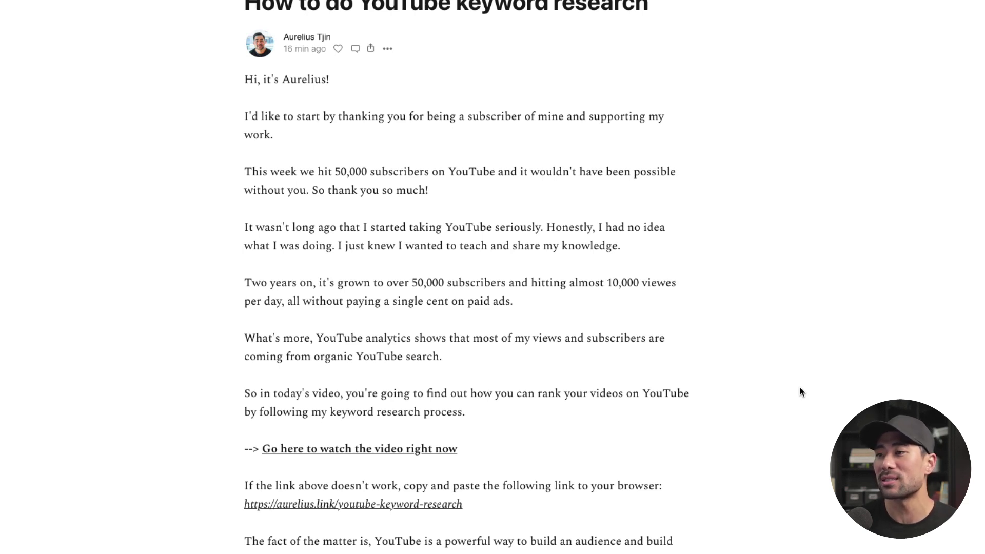
scroll(749, 390, "up", 3)
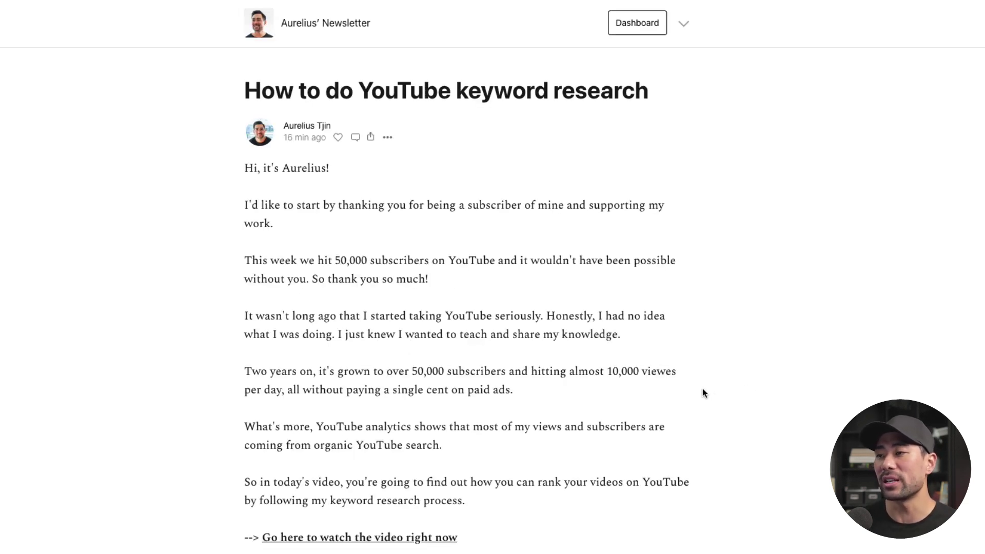
scroll(590, 482, "down", 18)
scroll(576, 460, "down", 2)
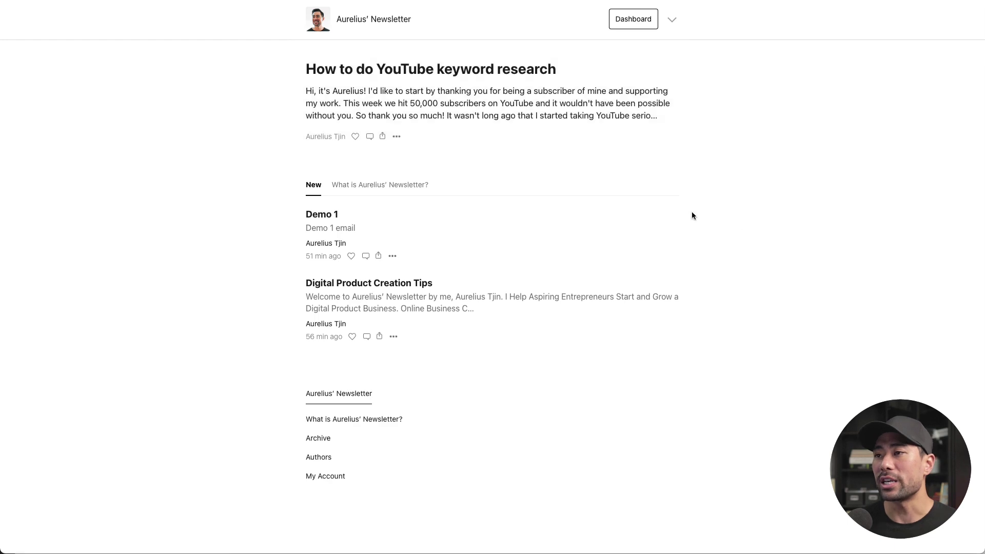
Step: Pin the "How to do YouTube keyword research" post on the newsletter's home page and open its about page
left_click(397, 137)
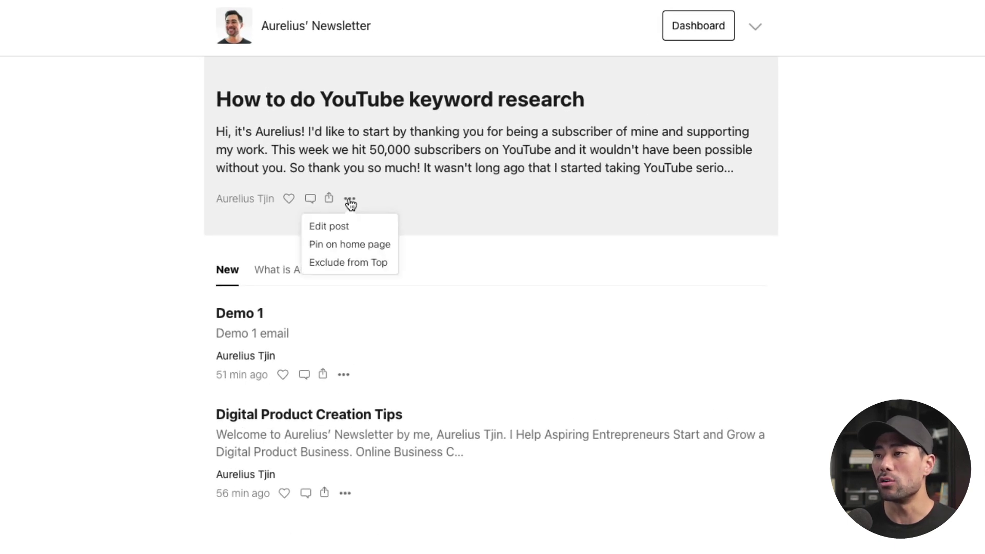
left_click(347, 250)
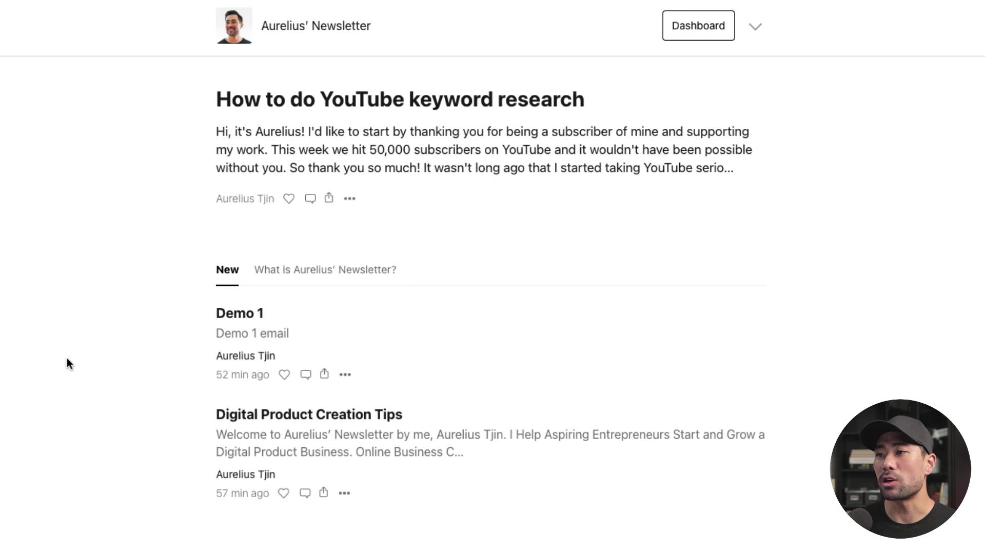
left_click(365, 271)
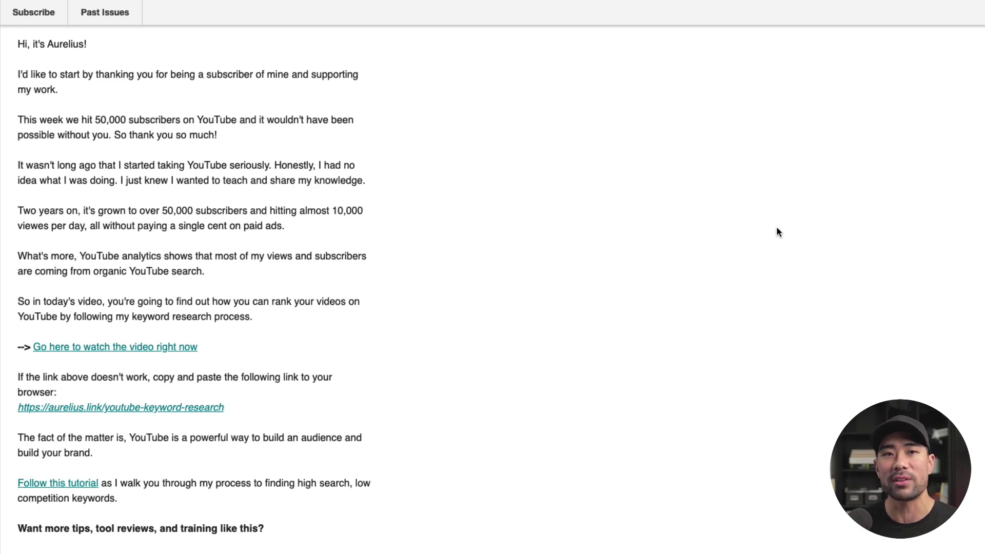
Step: Review the web version of the Mailchimp email and open the archive of past issues
scroll(547, 362, "down", 5)
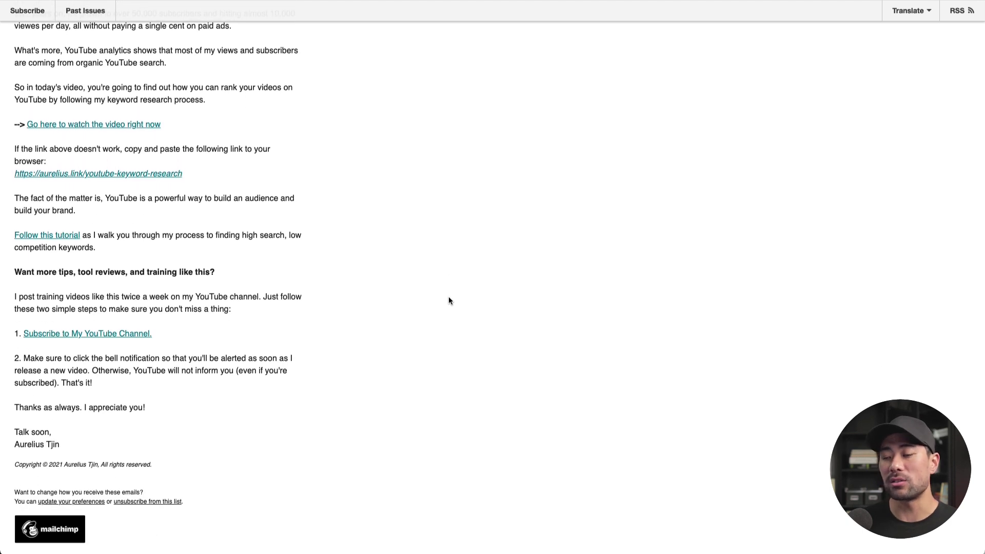
scroll(449, 301, "up", 5)
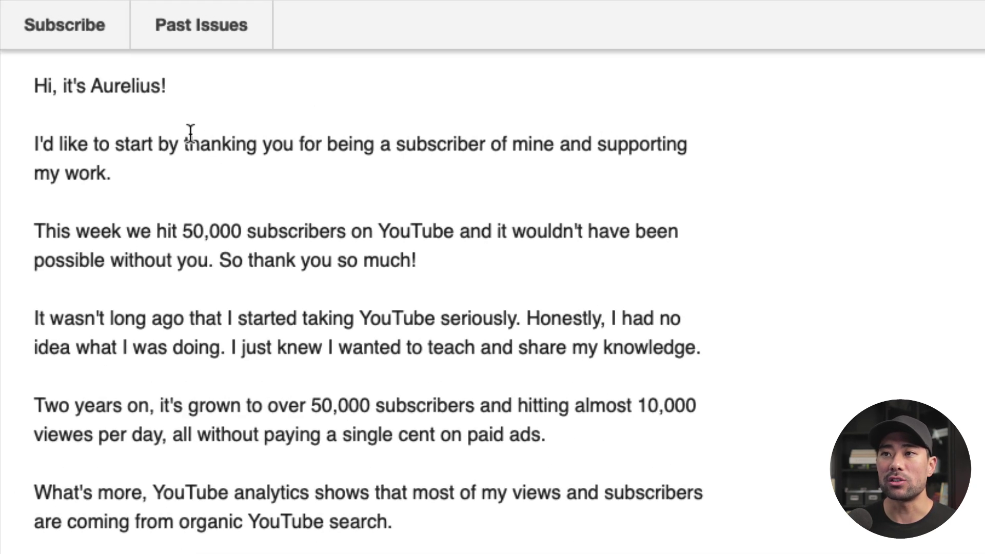
left_click(200, 32)
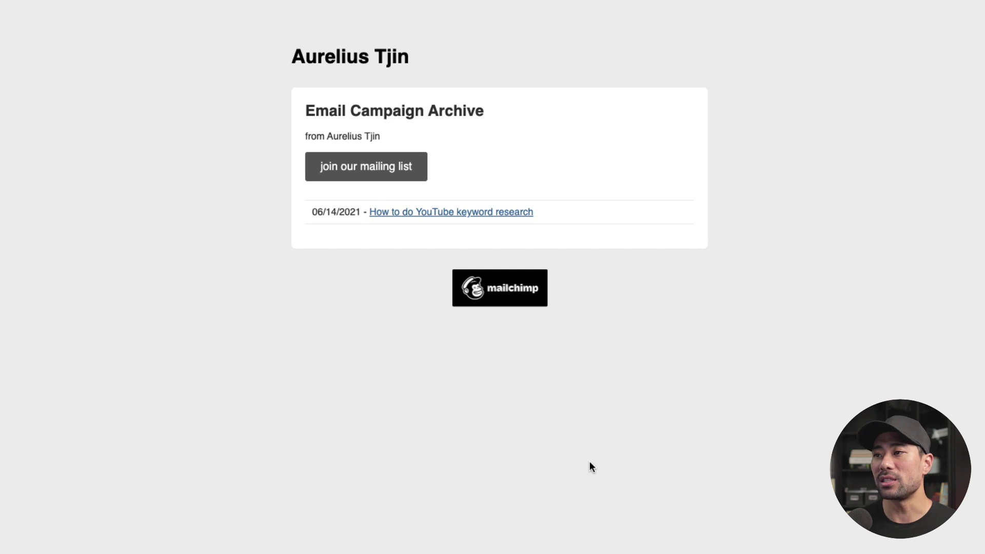
left_click_drag(323, 212, 580, 222)
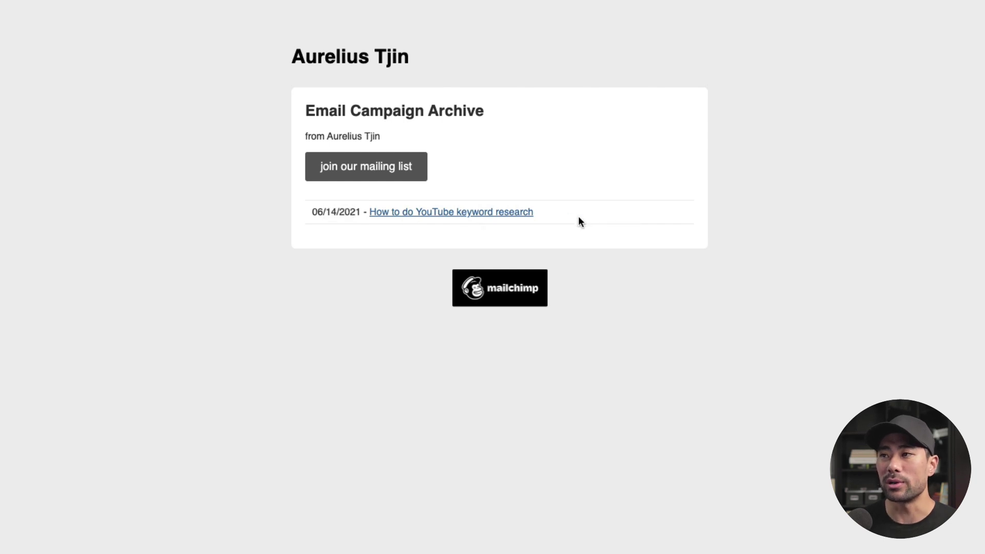
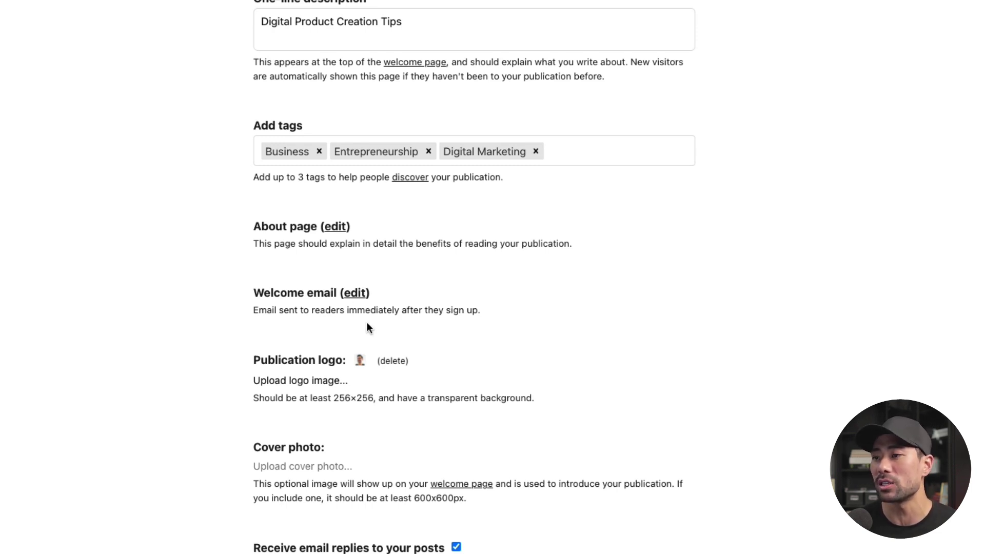
Step: Review the Substack publication settings and open the theme editor for the newsletter
scroll(367, 324, "down", 3)
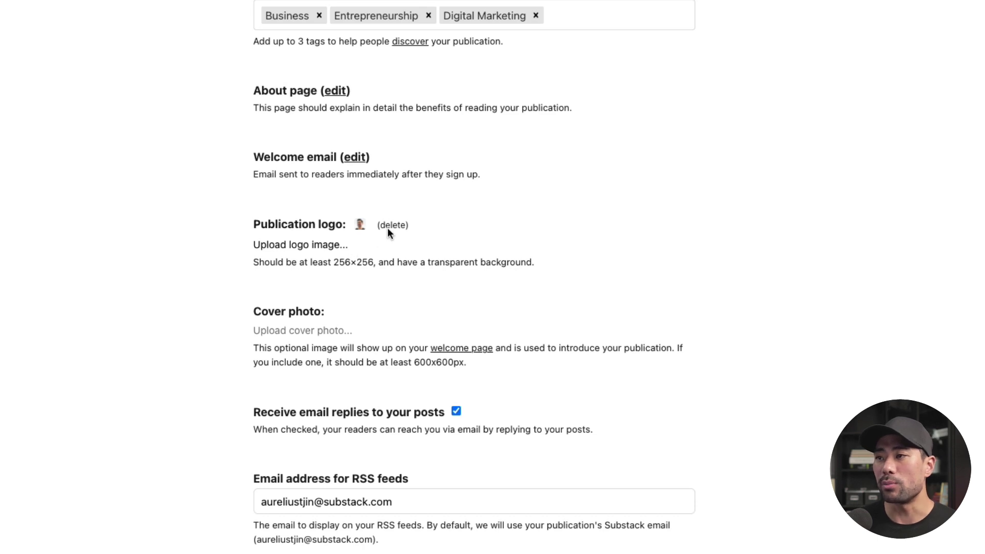
scroll(359, 321, "down", 1)
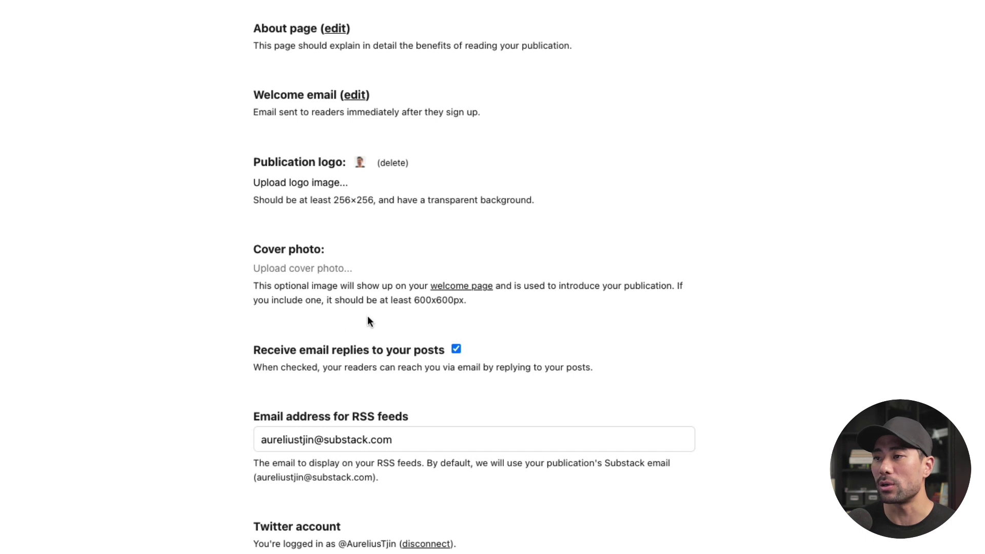
scroll(353, 319, "down", 5)
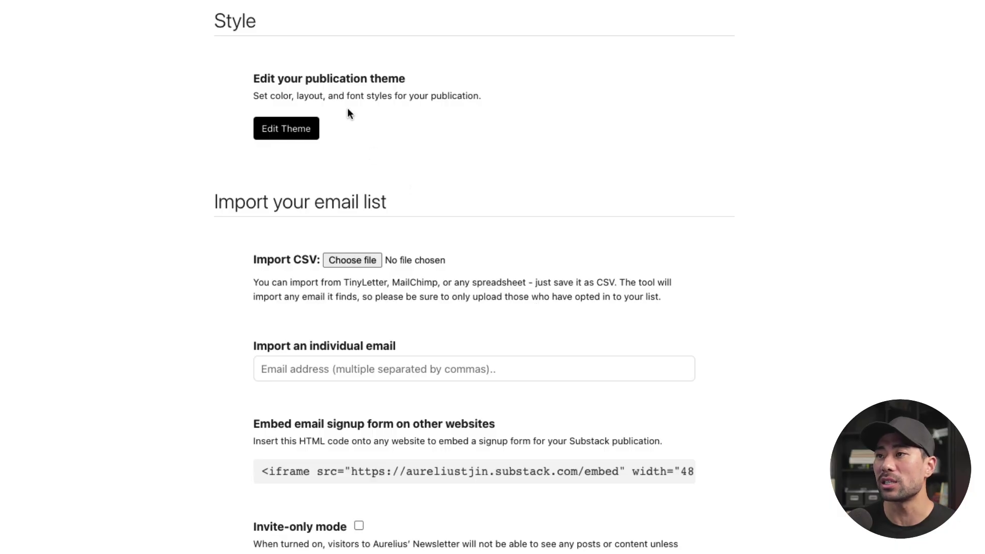
left_click(287, 131)
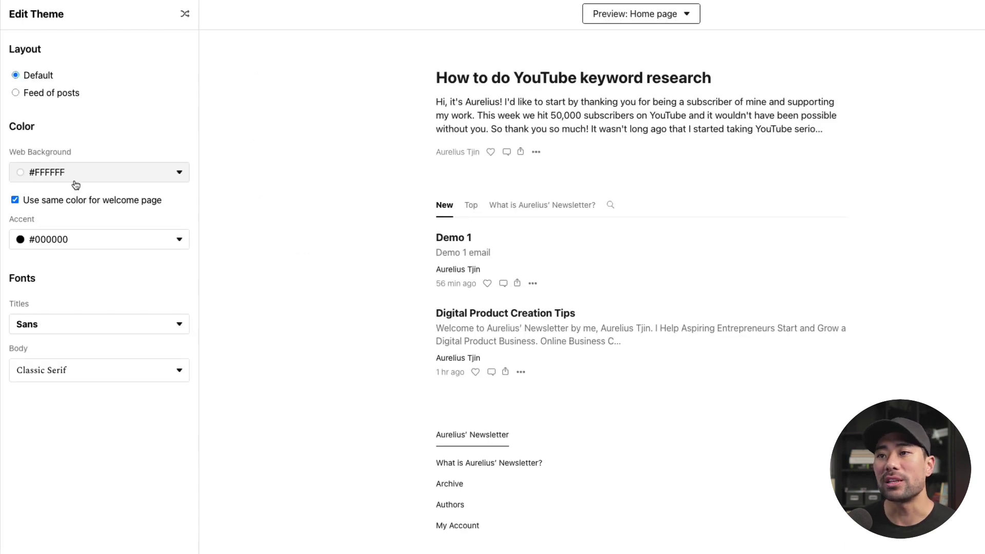
Step: Set the theme's web background color to teal #6BCBC5 and the accent color to red #E85C57
left_click(130, 174)
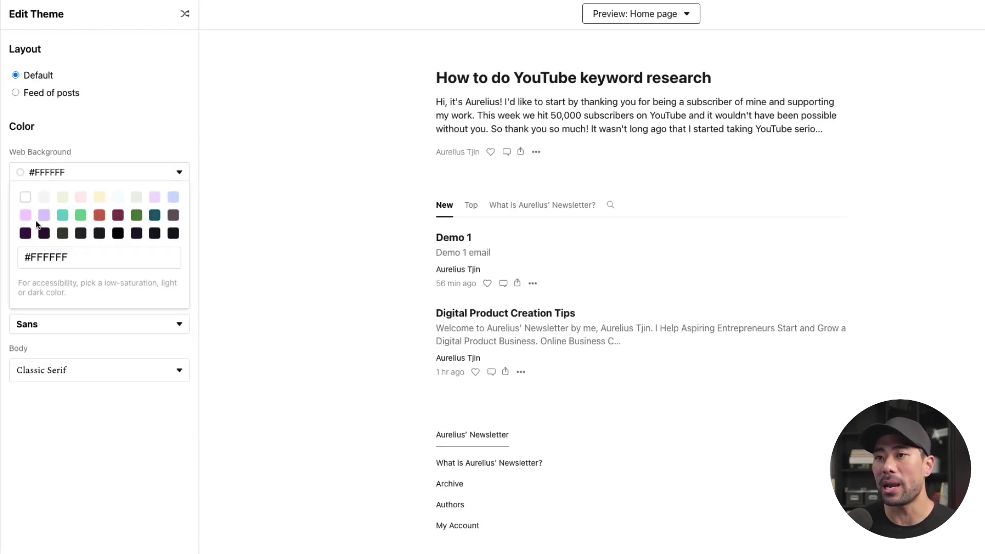
left_click(62, 218)
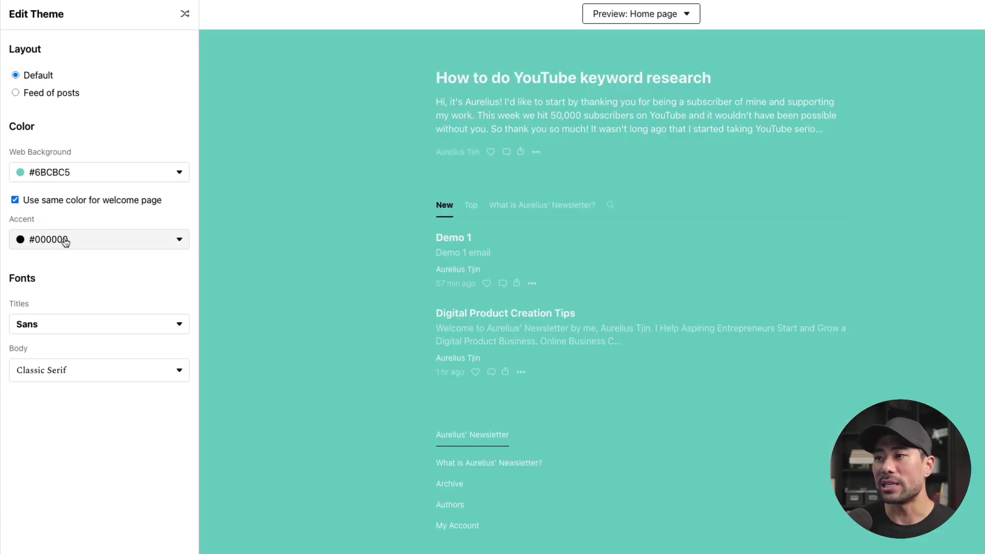
left_click(65, 241)
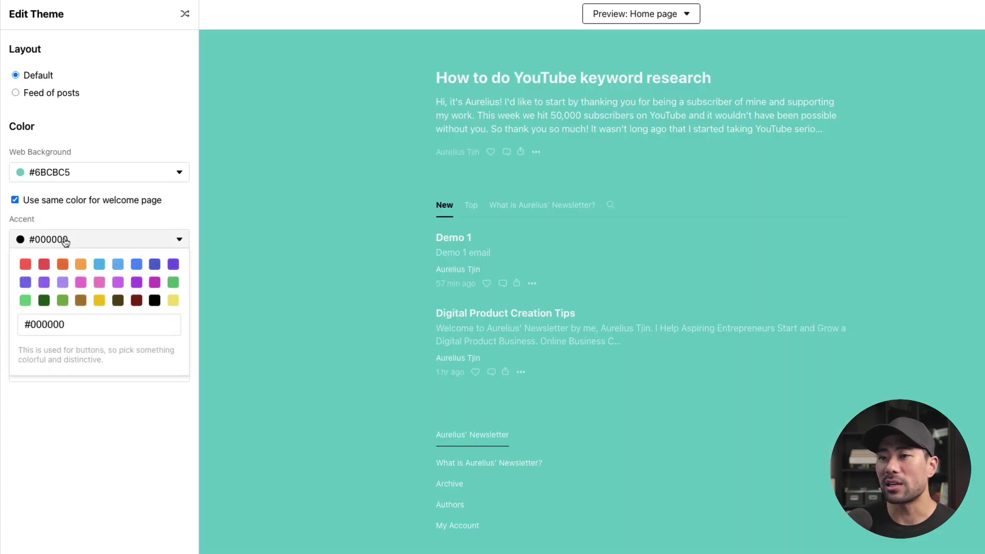
left_click(47, 267)
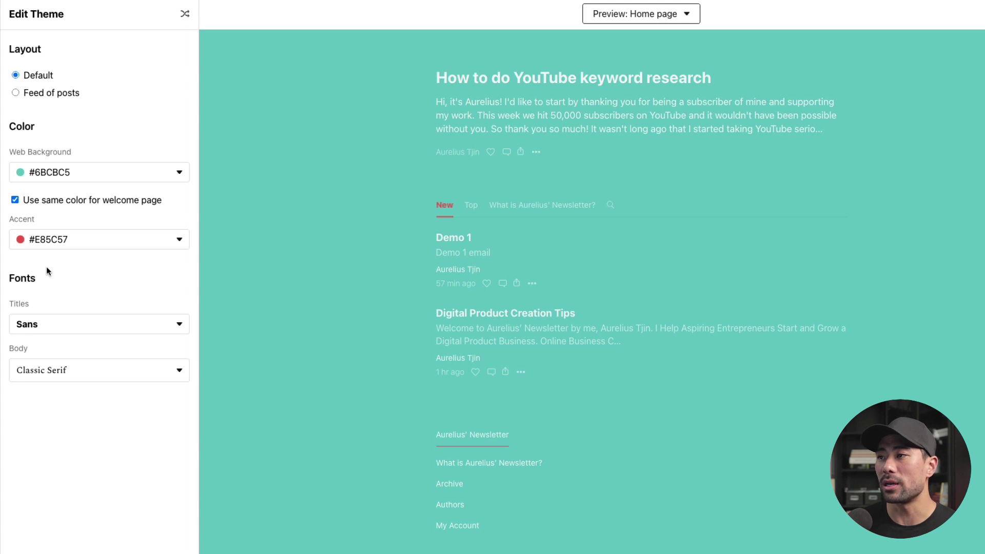
Step: Preview the theme on a post and set the web background color to white
left_click(641, 14)
left_click(641, 33)
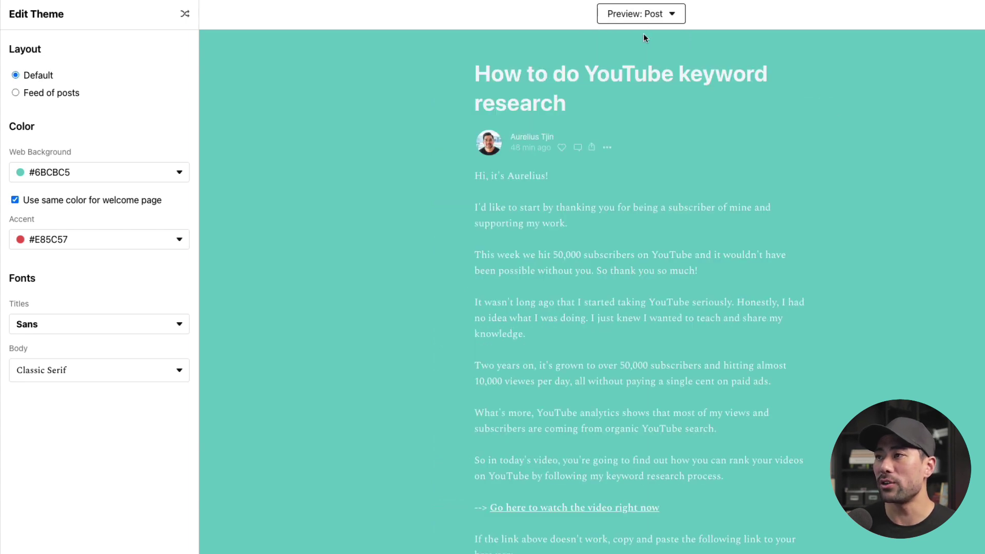
left_click(154, 177)
left_click(25, 197)
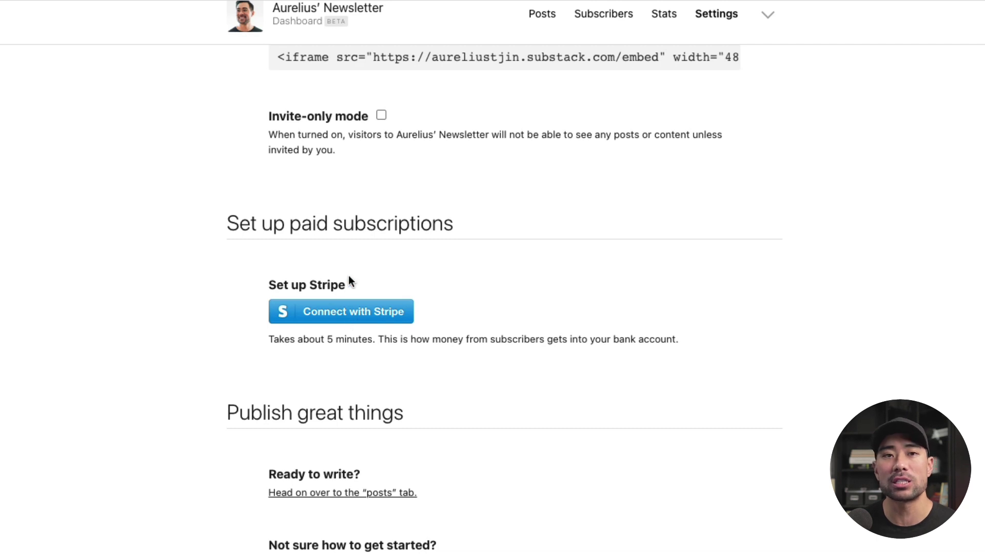
Step: Connect the publication with Stripe, enable payments and review the subscription plans and benefits
left_click(362, 330)
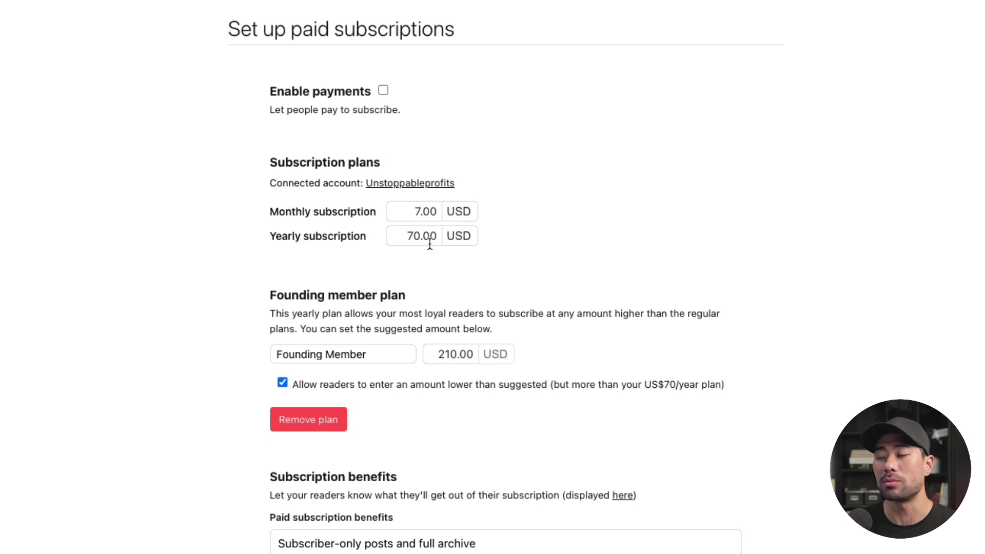
left_click(383, 90)
scroll(340, 208, "down", 1)
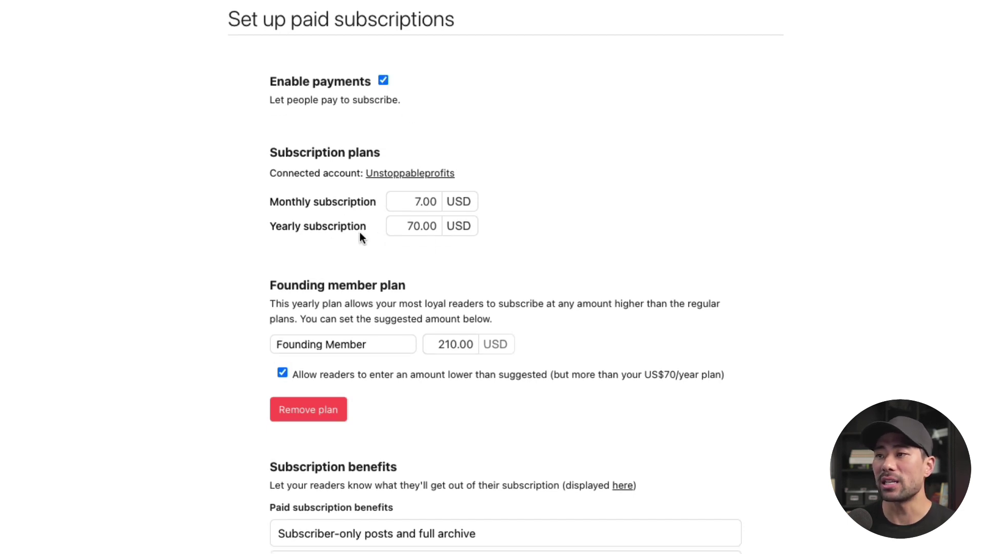
scroll(441, 307, "down", 3)
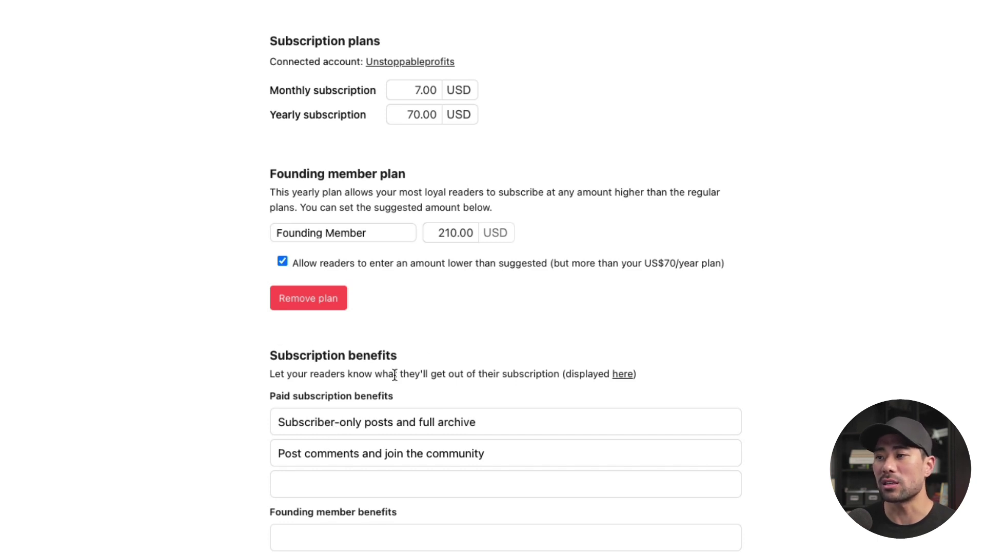
scroll(437, 453, "down", 5)
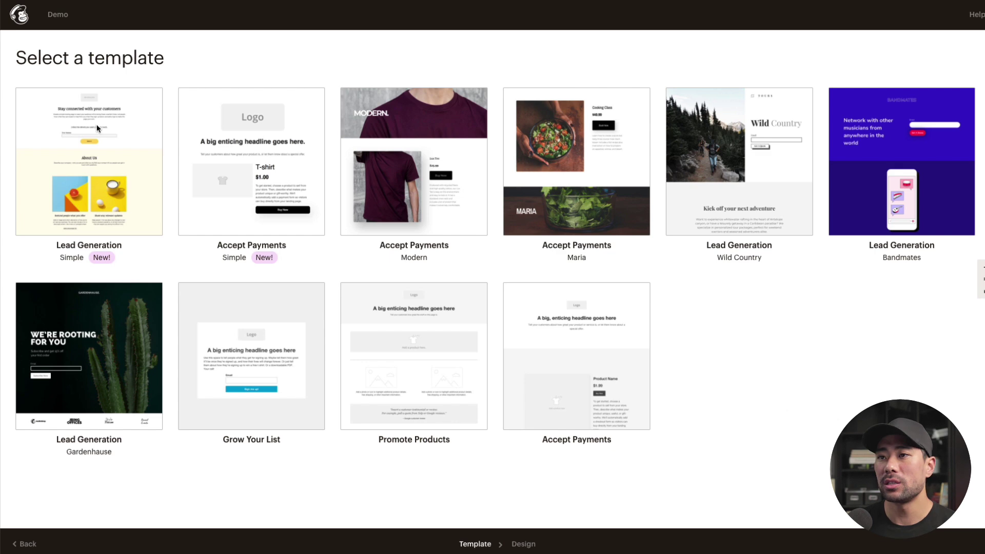
Step: Choose the Lead Generation Simple template for the Mailchimp landing page
mouse_move(95, 215)
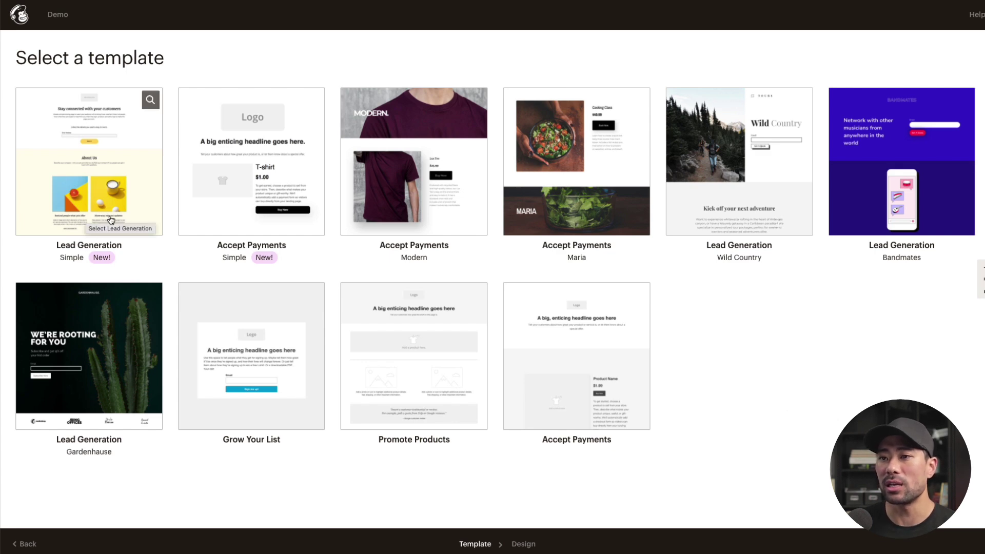
left_click(105, 198)
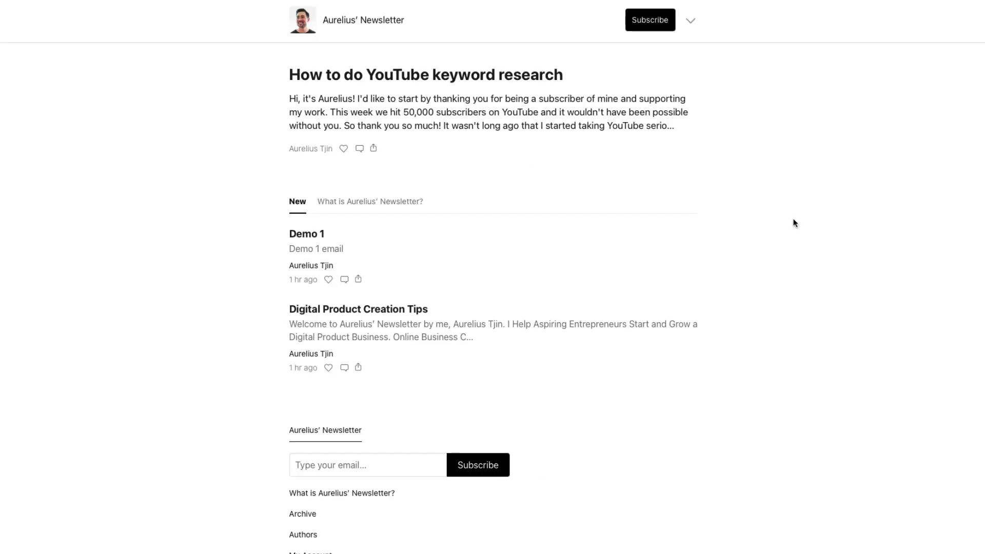
Step: Open the Substack newsletter's welcome page with the email subscription form
left_click(523, 46)
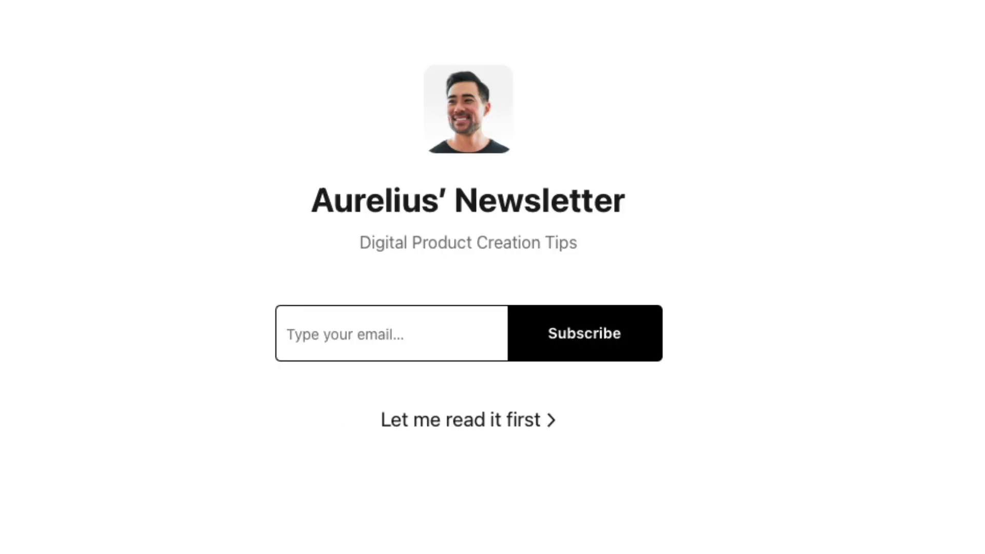